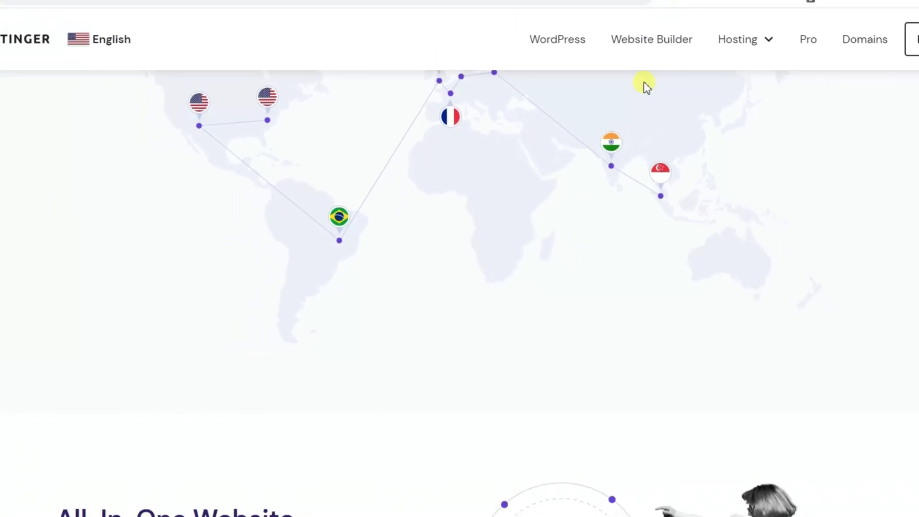
# - Switch to the Hostinger control panel and open the DNS and nameserver settings of the external domain moneytehc.com
pyautogui.click(630, 6)
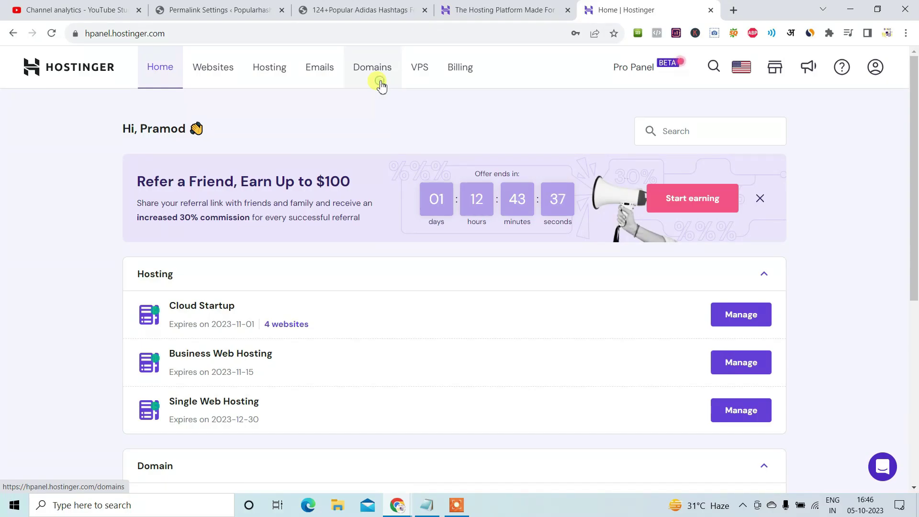
pyautogui.click(382, 85)
pyautogui.scroll(-4, 287, 312)
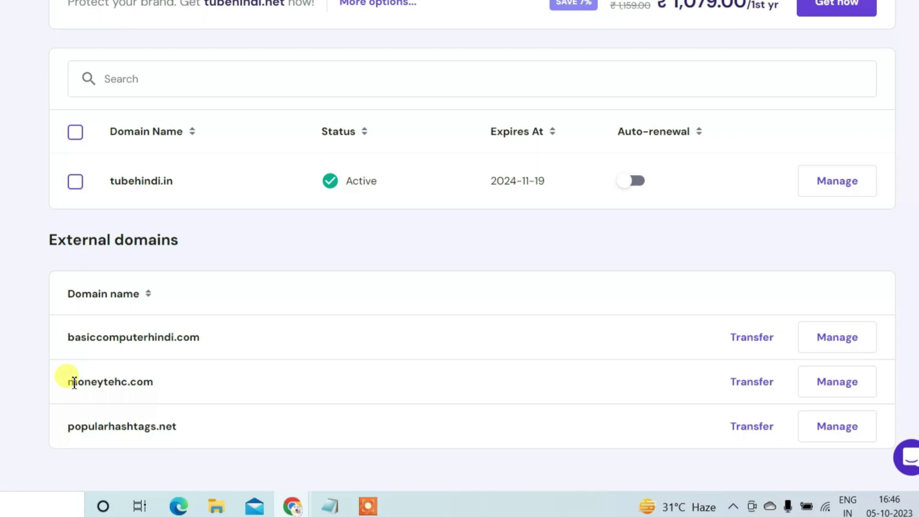
pyautogui.moveTo(69, 382); pyautogui.dragTo(156, 378)
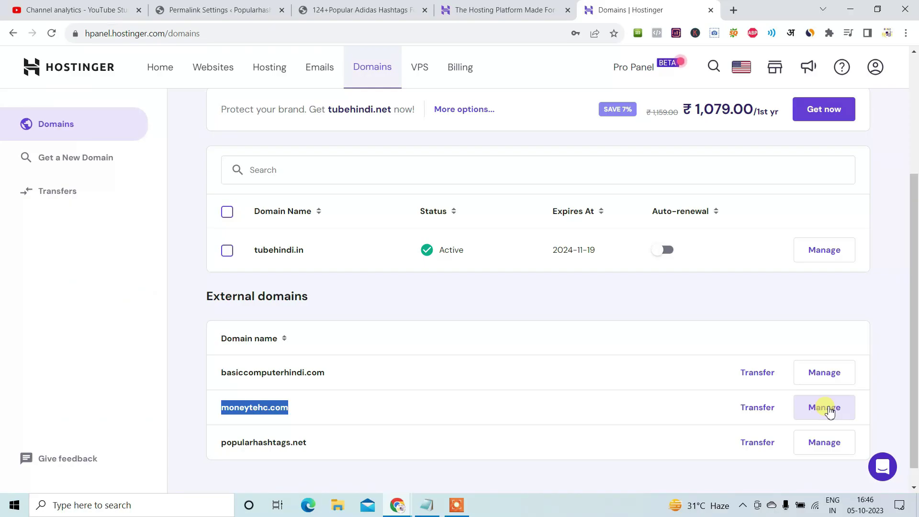
pyautogui.click(829, 412)
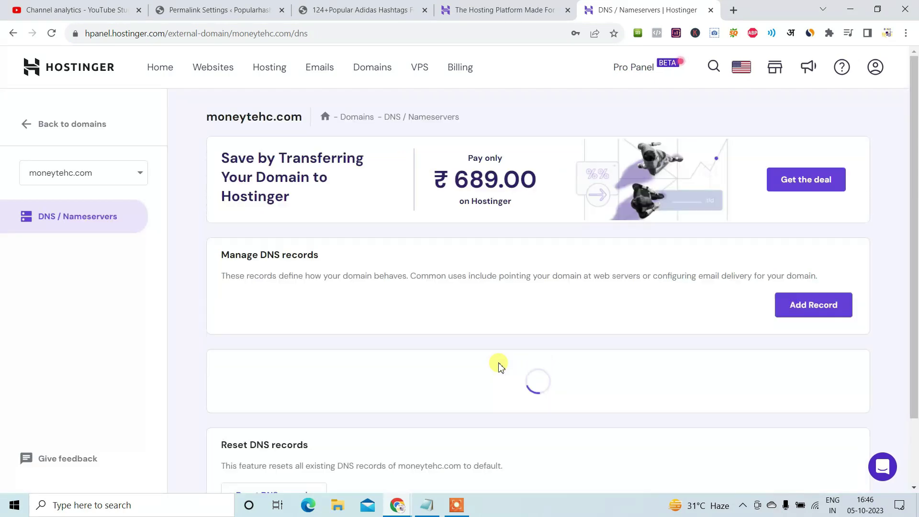
pyautogui.scroll(-2, 501, 363)
pyautogui.scroll(1, 502, 366)
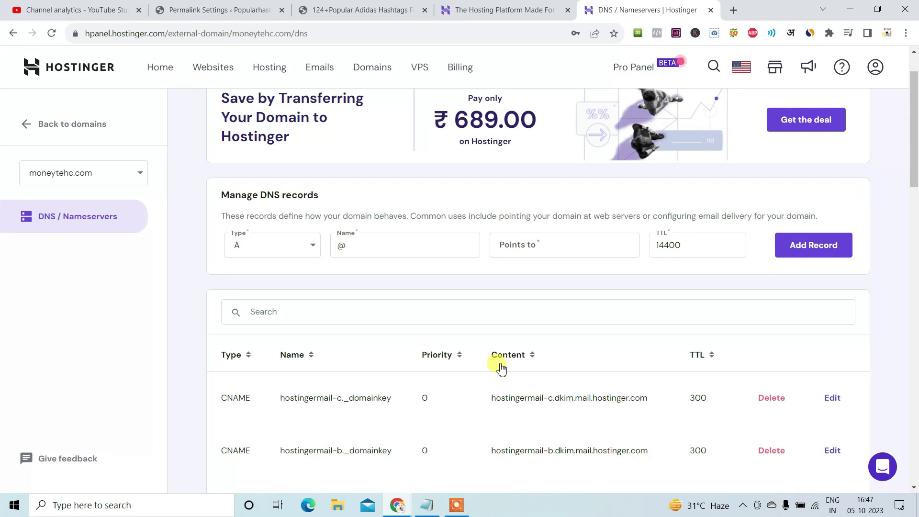
# - Go to the list of hosted websites and start deleting the moneytehc.com website
pyautogui.click(214, 81)
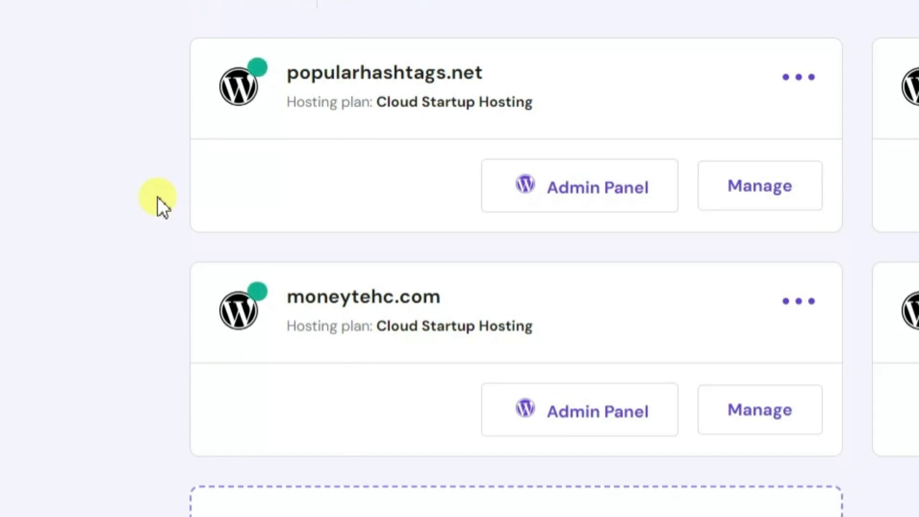
pyautogui.moveTo(287, 289); pyautogui.dragTo(450, 285)
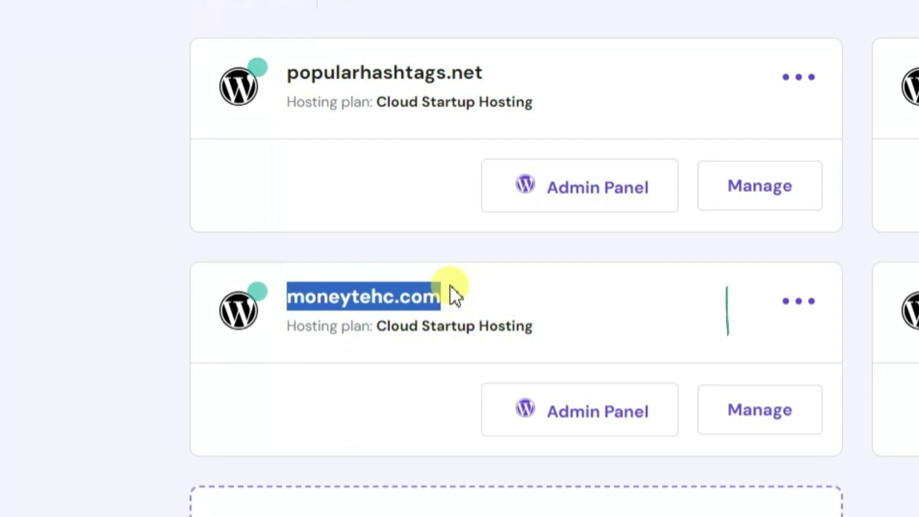
pyautogui.click(804, 304)
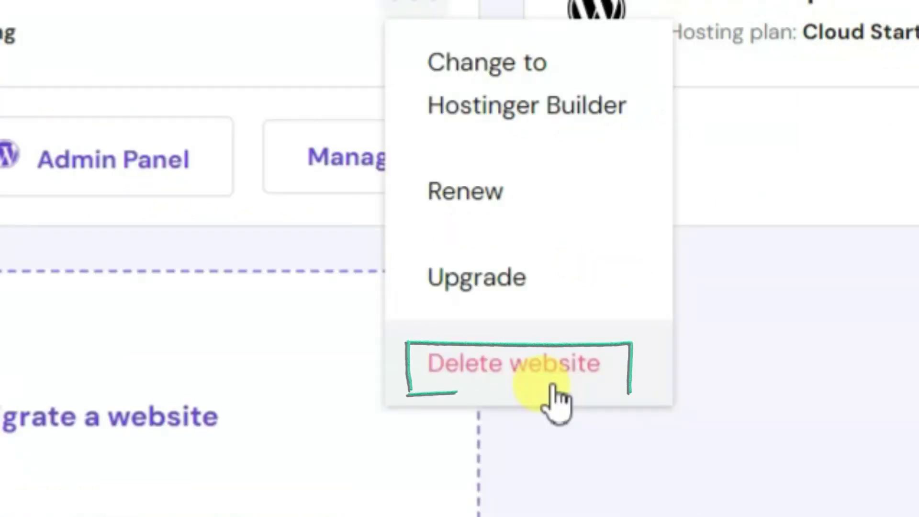
pyautogui.click(555, 390)
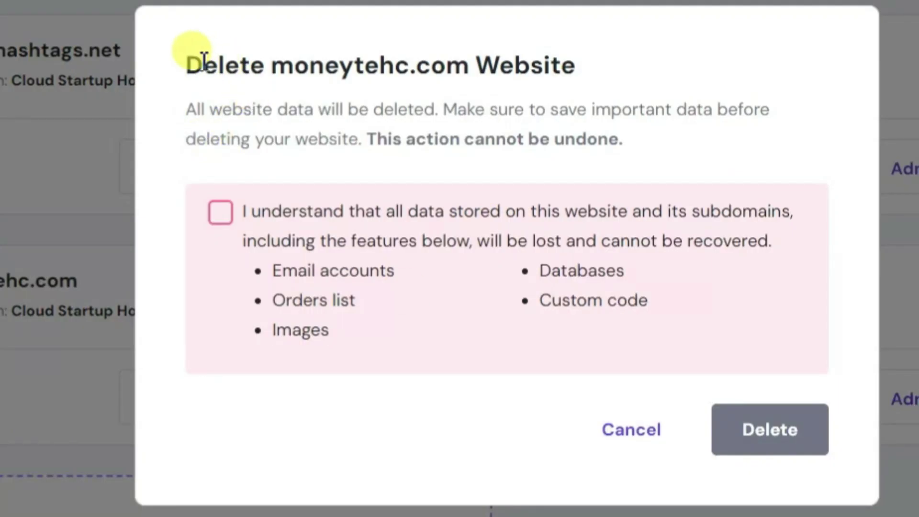
# - Check which website the deletion dialog names before going ahead
pyautogui.moveTo(182, 66); pyautogui.dragTo(546, 64)
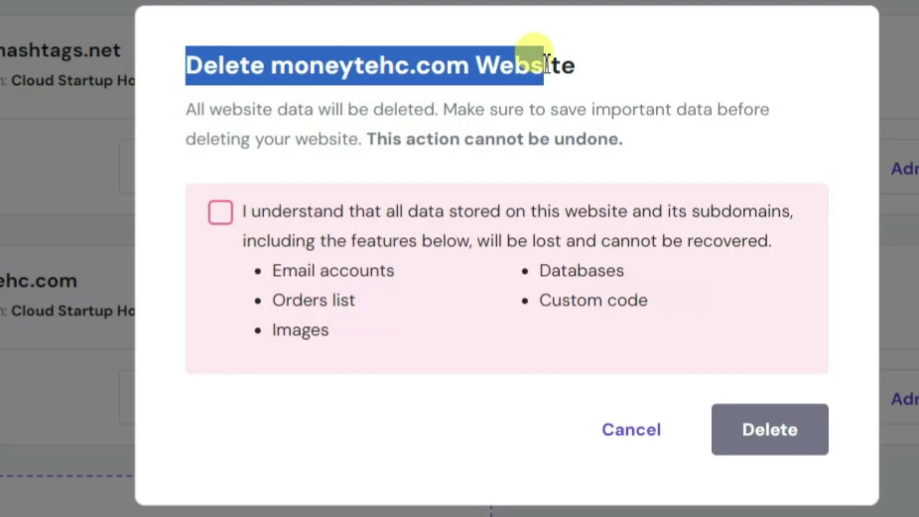
pyautogui.click(550, 90)
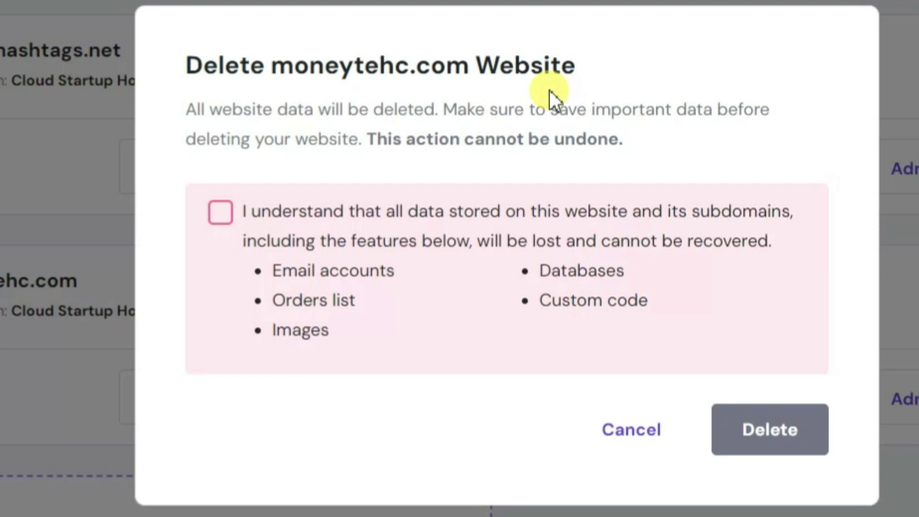
pyautogui.doubleClick(277, 60)
pyautogui.moveTo(515, 62); pyautogui.dragTo(554, 51)
pyautogui.click(565, 58)
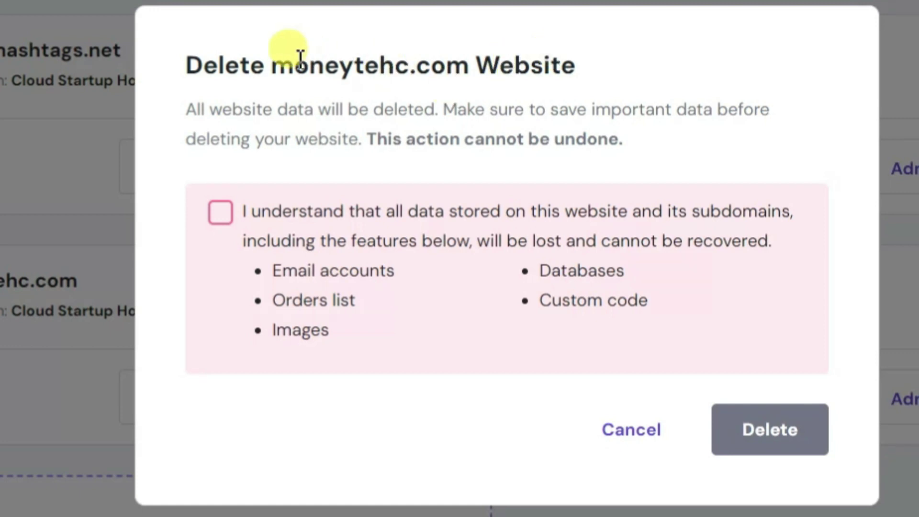
pyautogui.moveTo(273, 62); pyautogui.dragTo(589, 76)
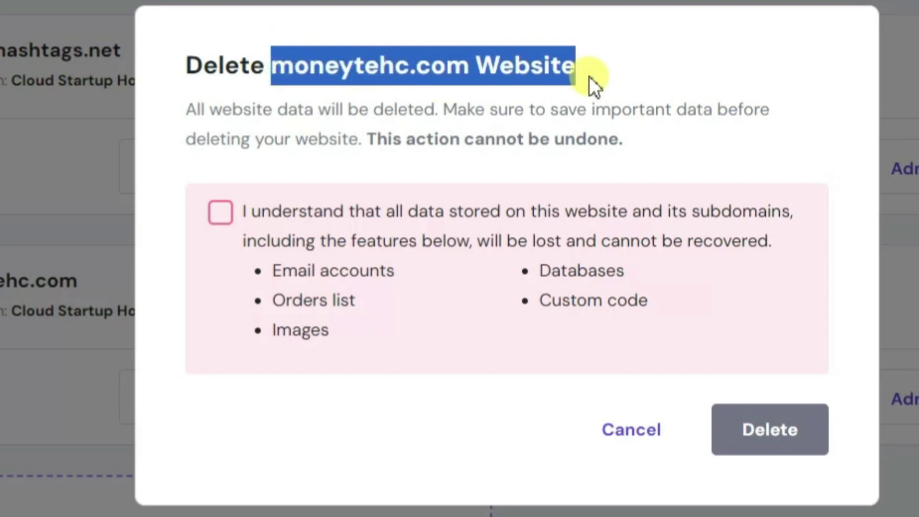
pyautogui.click(589, 76)
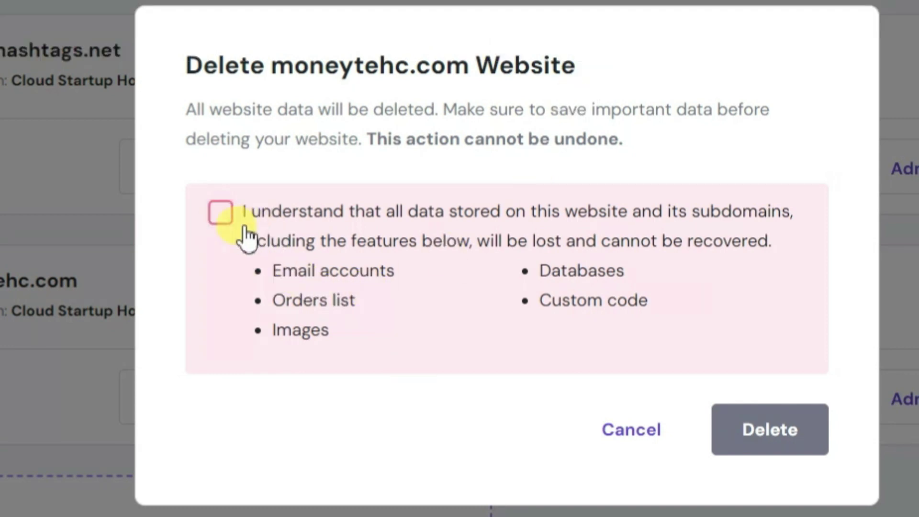
# - Acknowledge the permanent data loss, delete the moneytehc.com website and refresh the website list
pyautogui.click(230, 221)
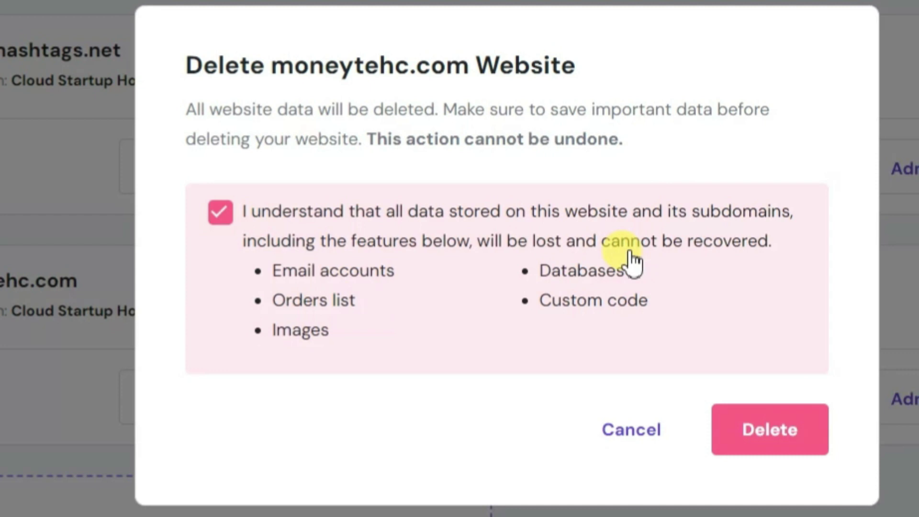
pyautogui.click(776, 446)
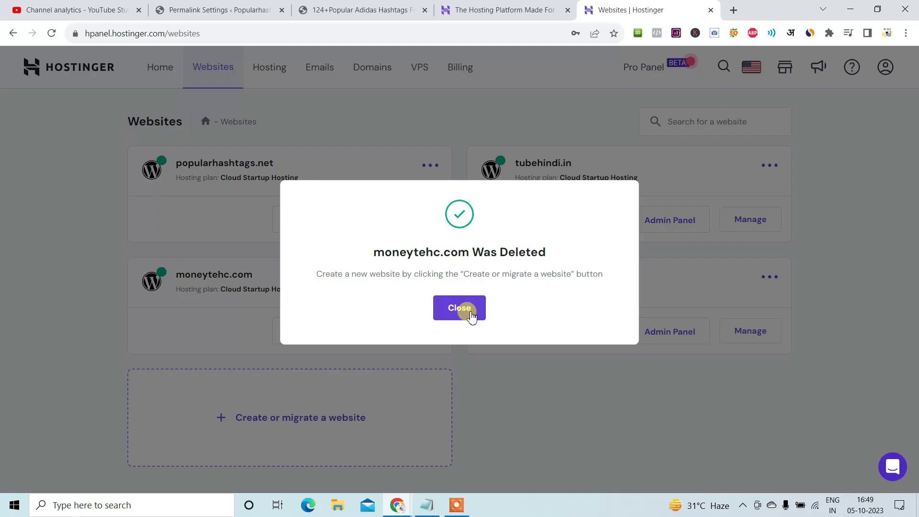
pyautogui.click(548, 359)
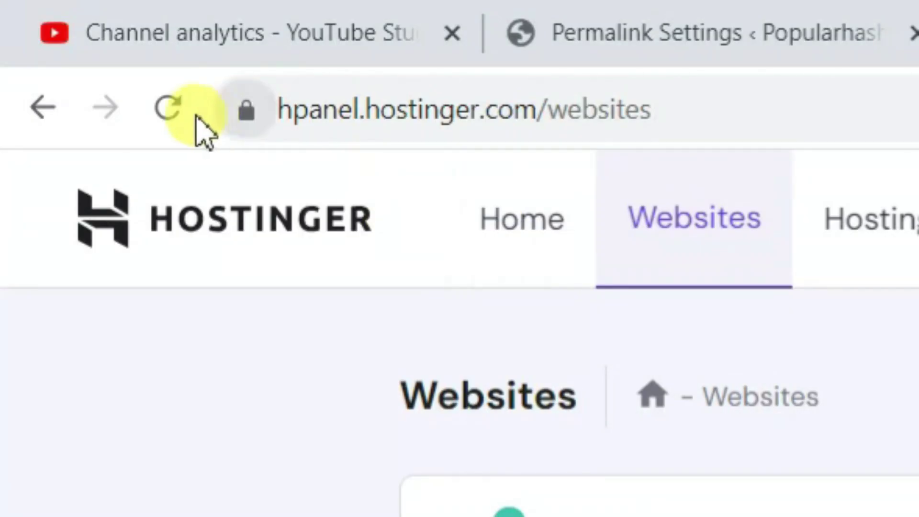
pyautogui.click(170, 108)
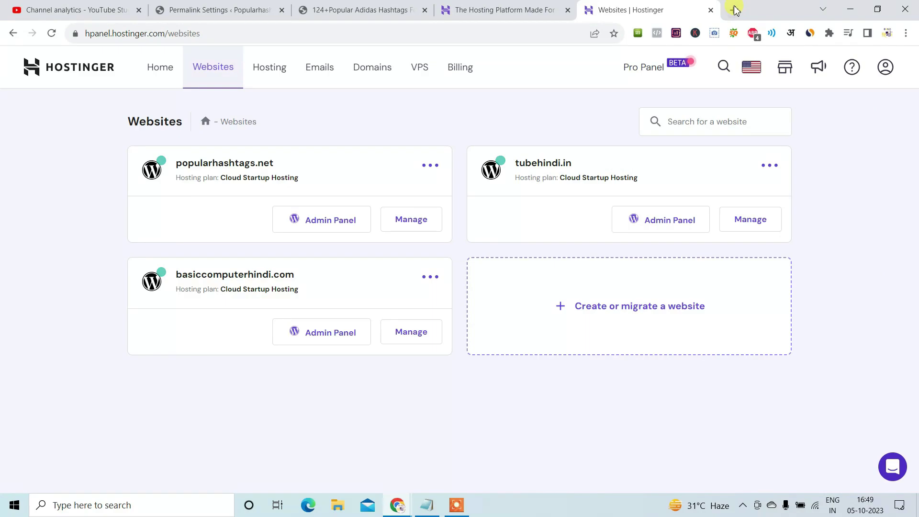
# - Search Google for "godaaddy" in a new browser tab and open the GoDaddy site from the results
pyautogui.click(704, 9)
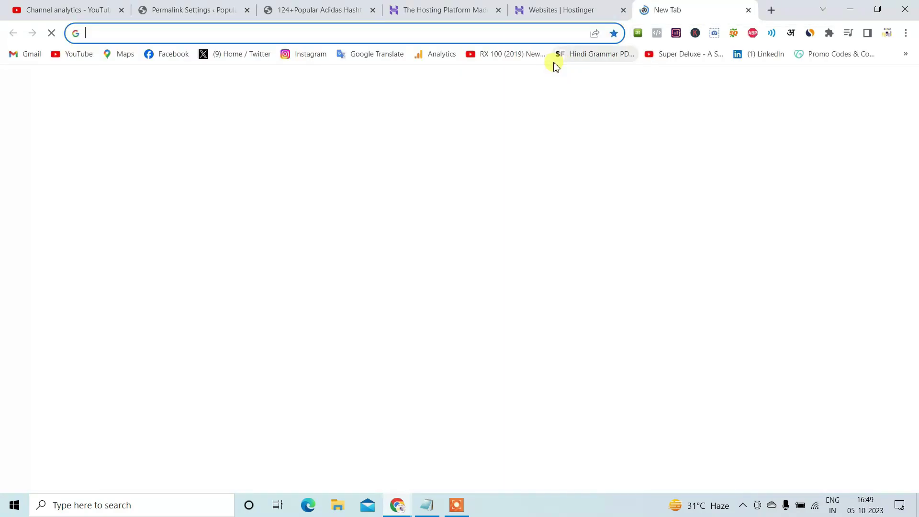
pyautogui.write('goda')
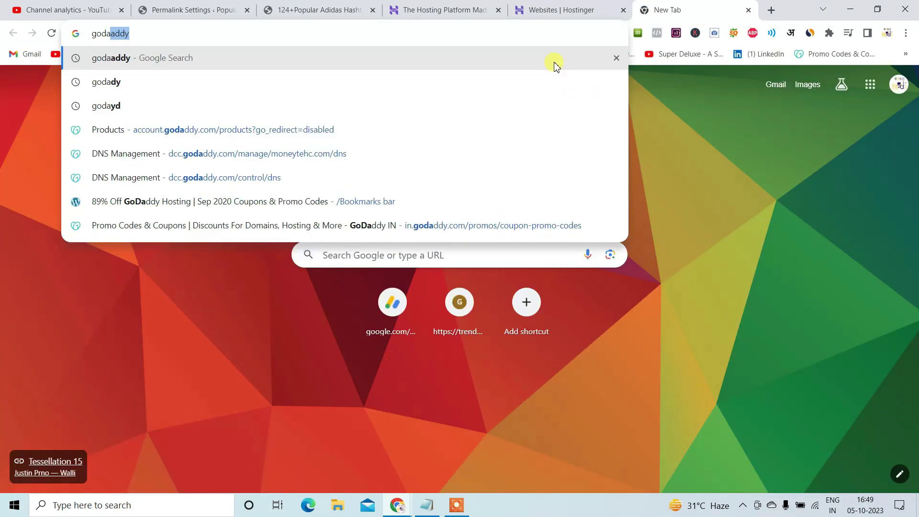
pyautogui.press('Return')
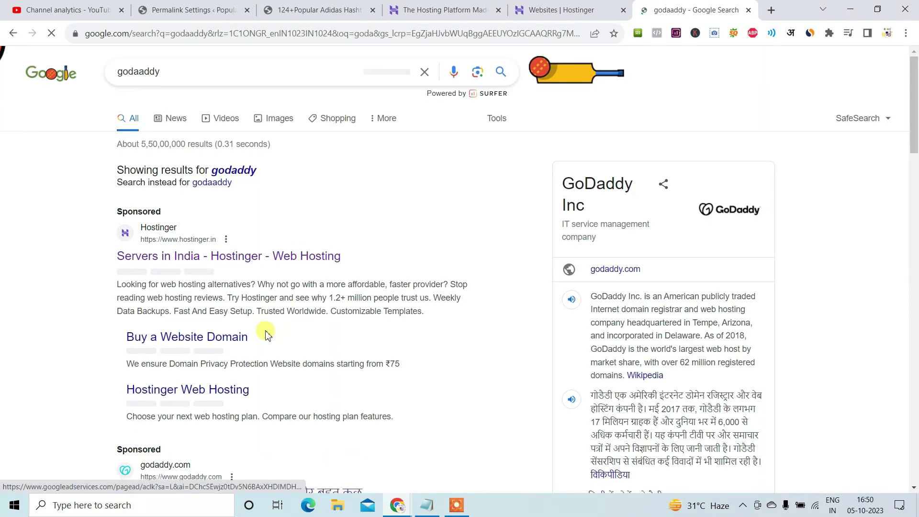
pyautogui.scroll(-1, 267, 340)
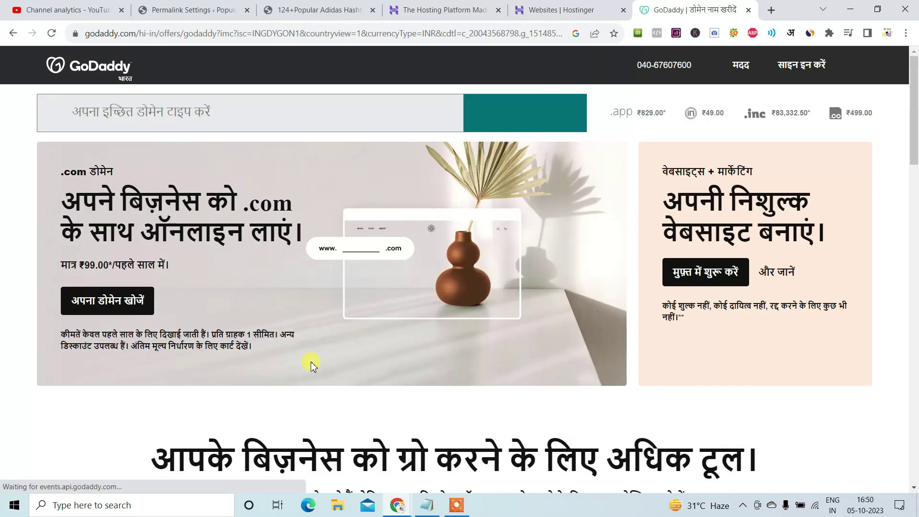
# - Switch the GoDaddy site's language to English for India
pyautogui.scroll(-20, 311, 366)
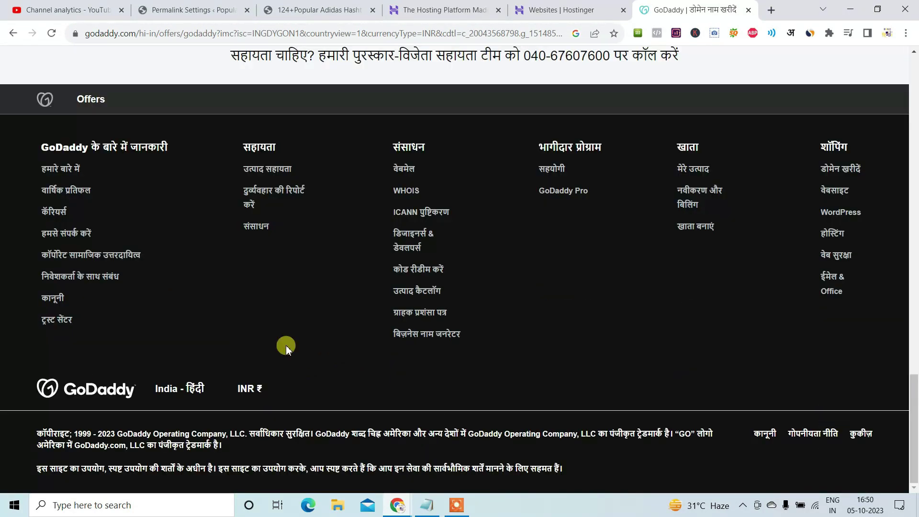
pyautogui.scroll(8, 282, 331)
pyautogui.scroll(-9, 291, 301)
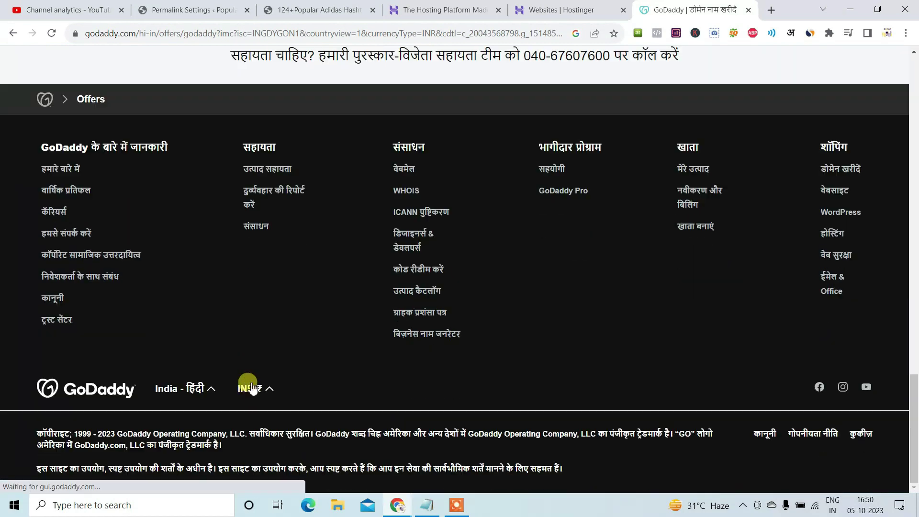
pyautogui.click(196, 395)
pyautogui.click(318, 155)
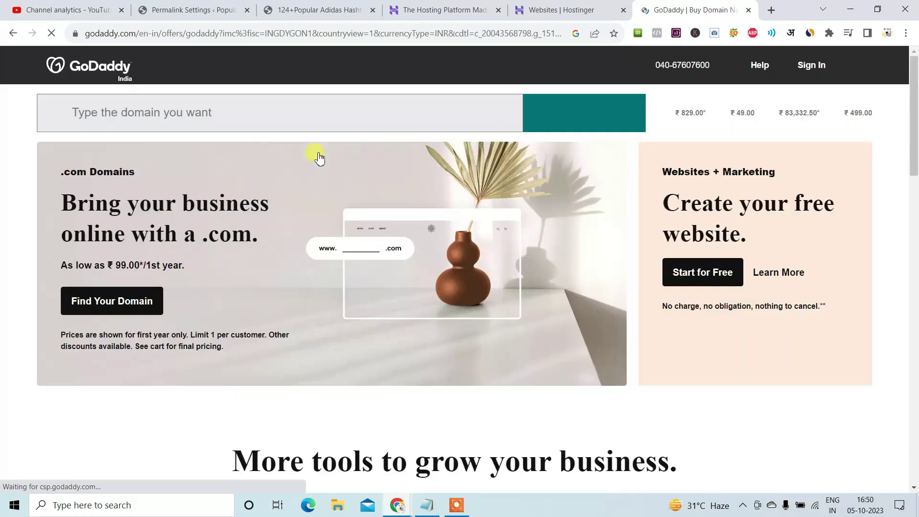
# - Open the DNS management of moneytehc.com from the GoDaddy product list and show its nameservers
pyautogui.scroll(-3, 834, 316)
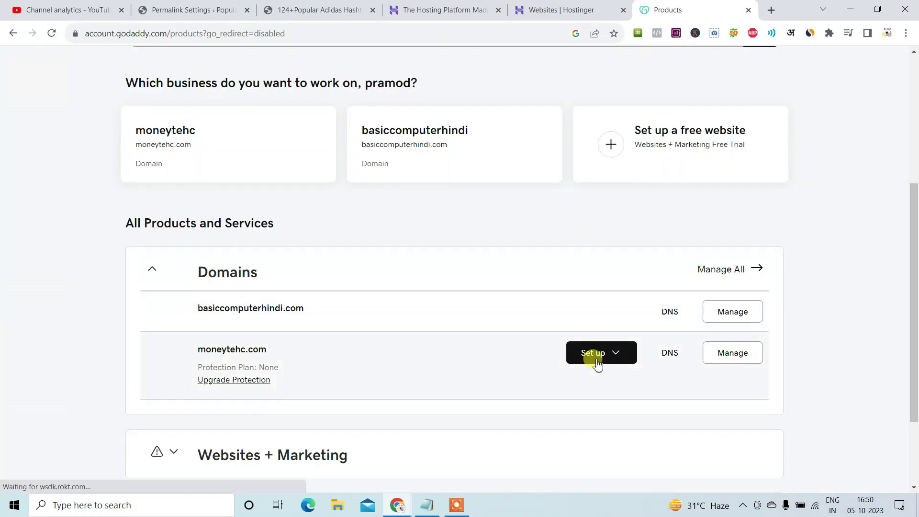
pyautogui.click(672, 354)
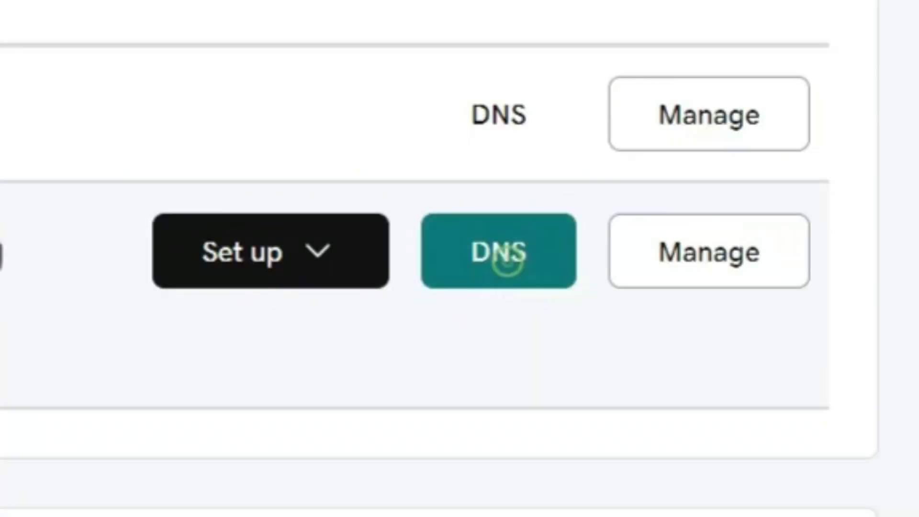
pyautogui.click(305, 304)
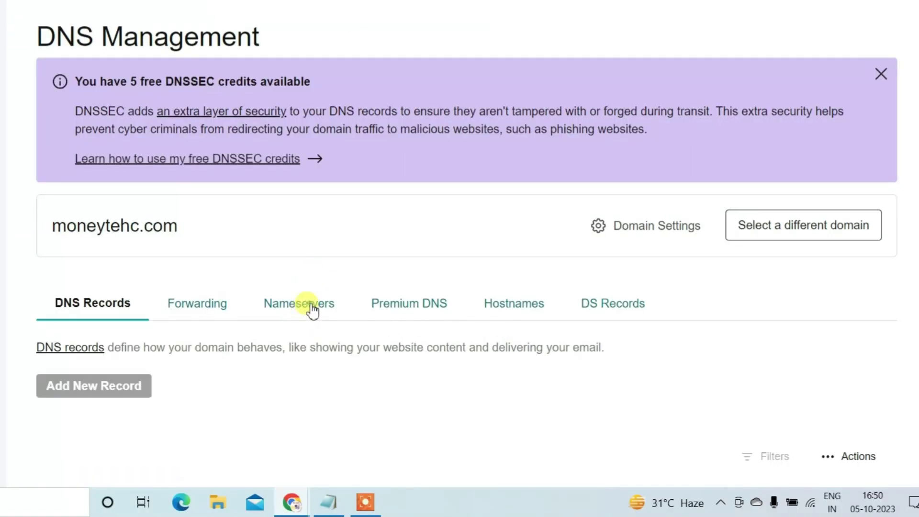
pyautogui.scroll(-2, 334, 261)
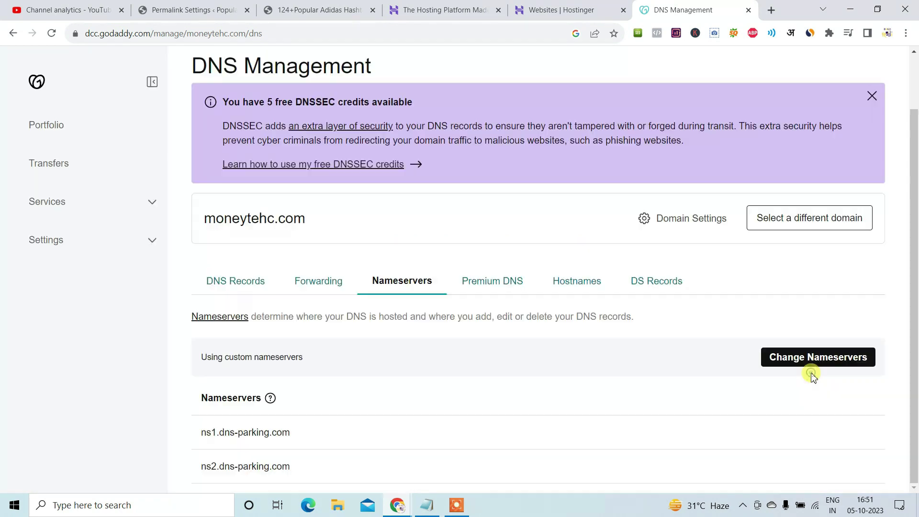
# - Change moneytehc.com to the GoDaddy Nameservers (recommended) option, save and consent to the update
pyautogui.click(791, 326)
pyautogui.click(247, 207)
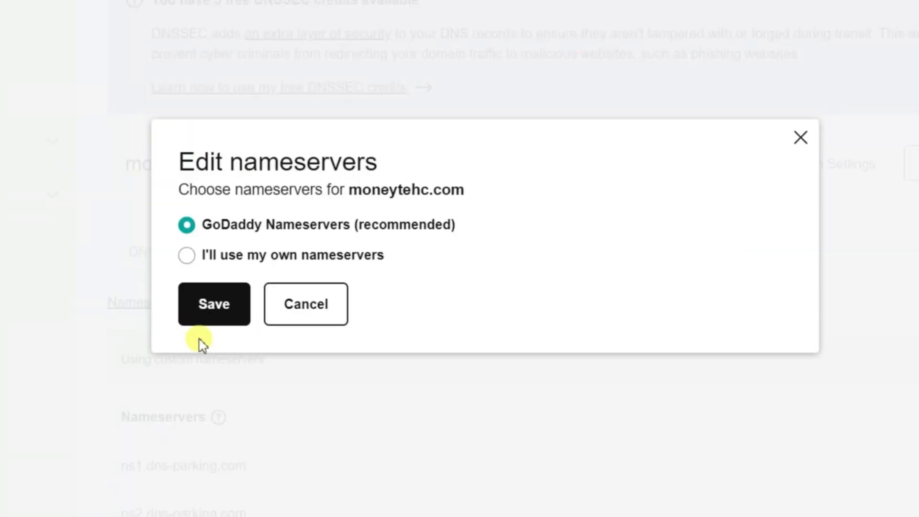
pyautogui.click(212, 314)
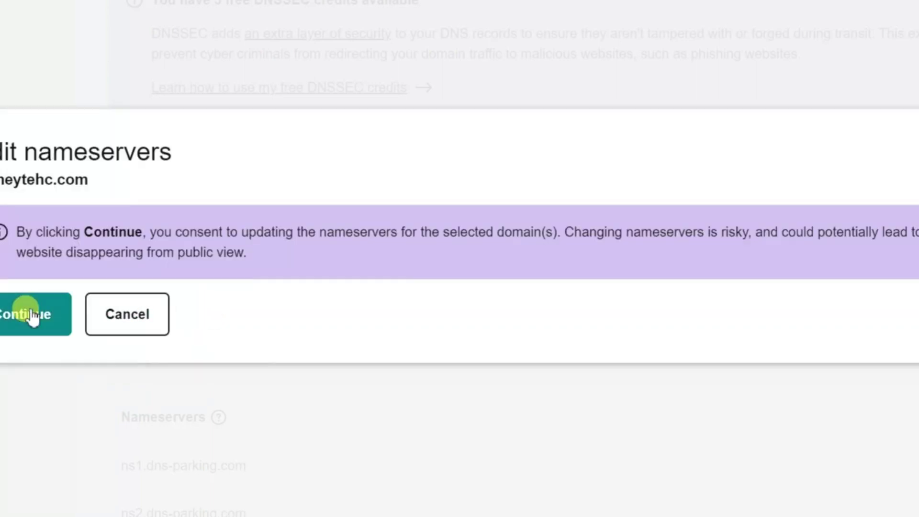
pyautogui.click(31, 316)
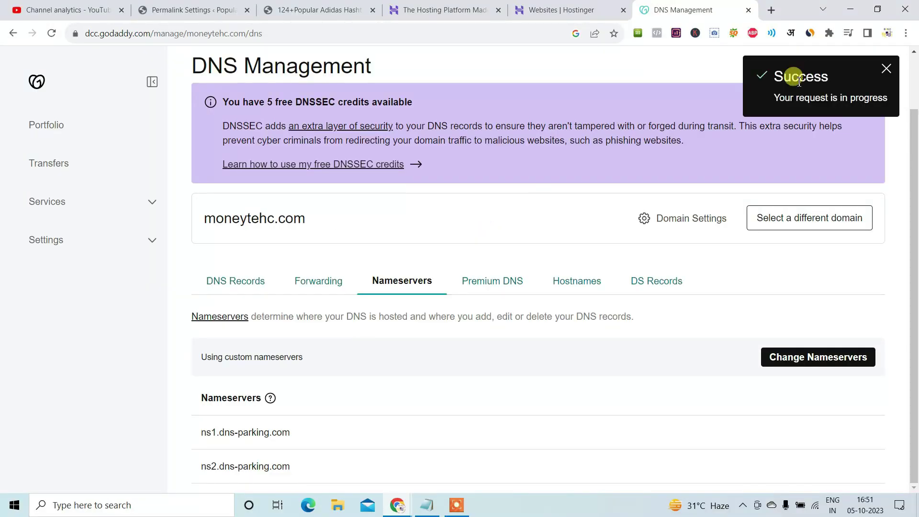
pyautogui.click(886, 69)
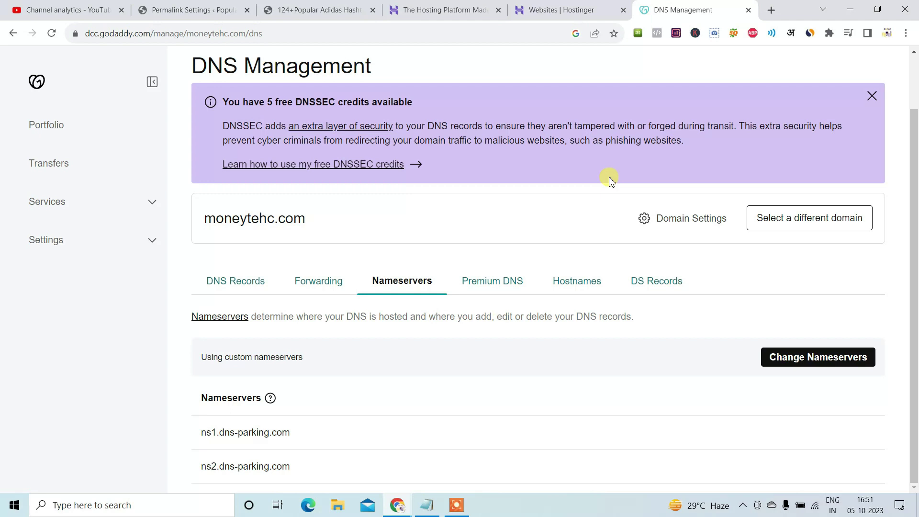
# - Switch to the Hostinger home page and view the hosting offer at its beginning
pyautogui.moveTo(470, 4)
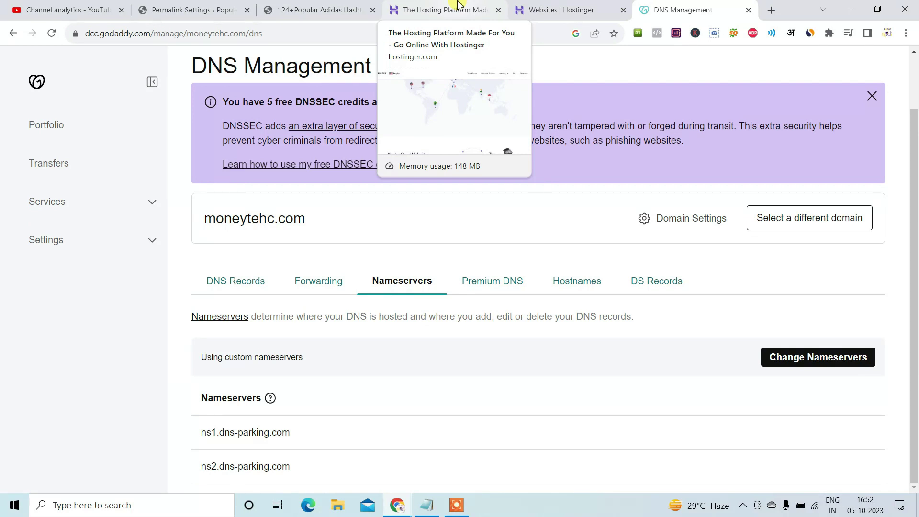
pyautogui.click(459, 4)
pyautogui.scroll(10, 491, 228)
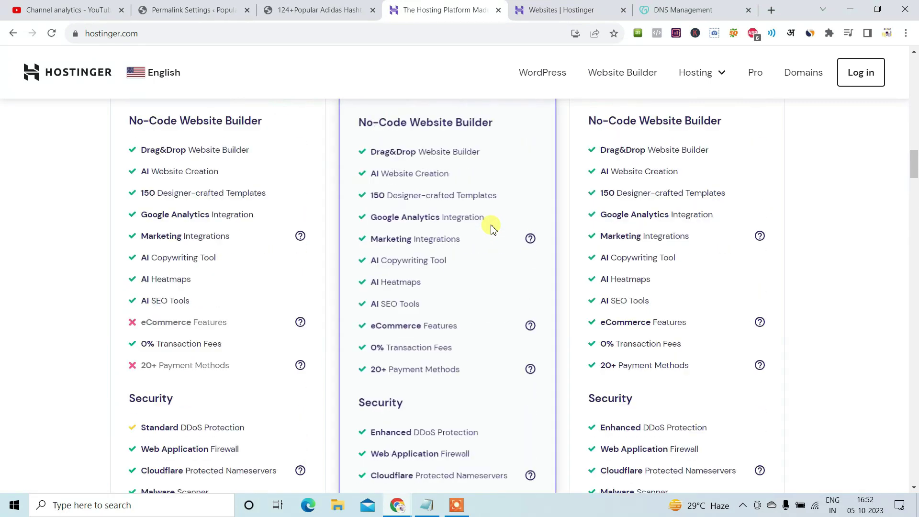
pyautogui.scroll(15, 492, 226)
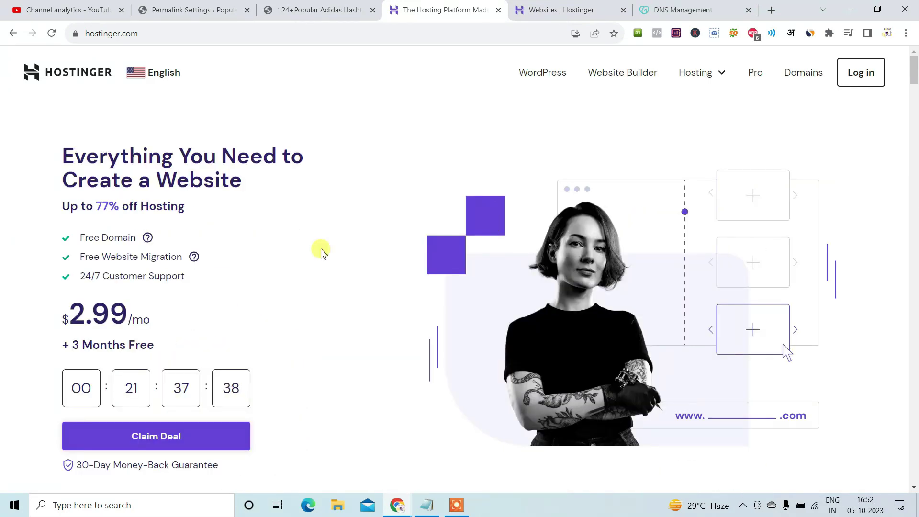